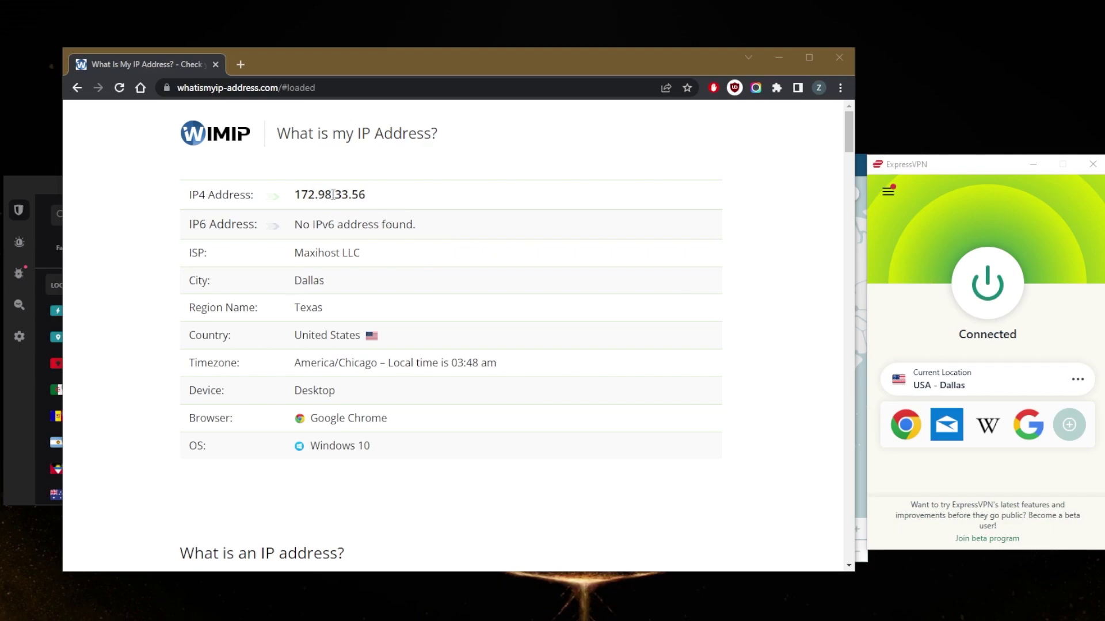
- Check that the IP page shows Dallas, Texas, then focus the ExpressVPN window
left_click(1000, 212)
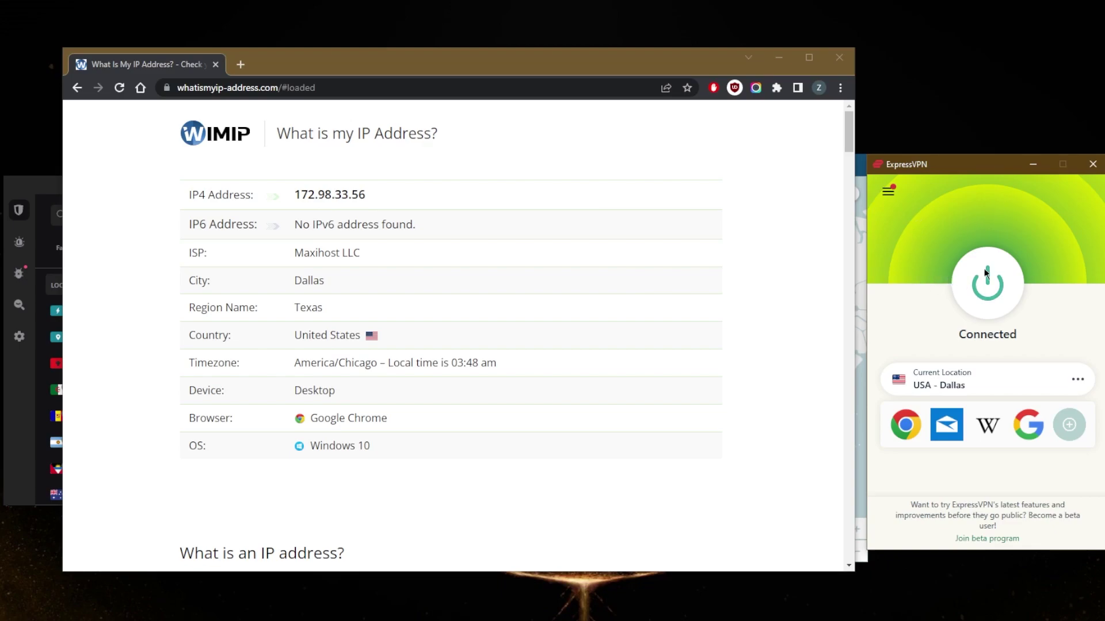
- Disconnect ExpressVPN from Dallas and bring up the NordVPN and Surfshark windows
left_click(959, 277)
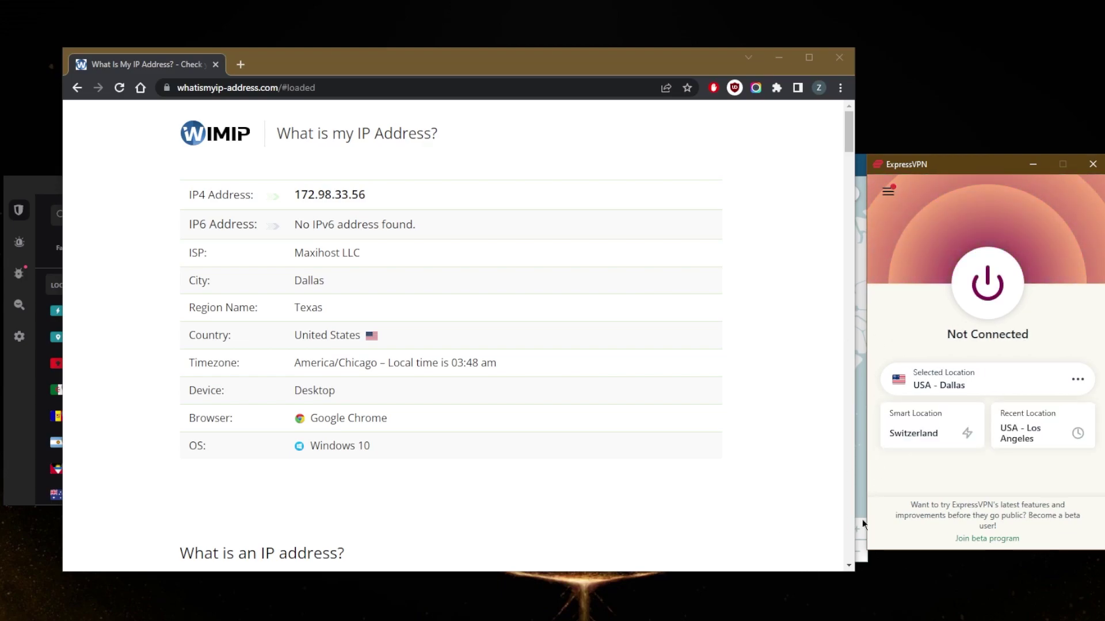
left_click(795, 613)
left_click(588, 616)
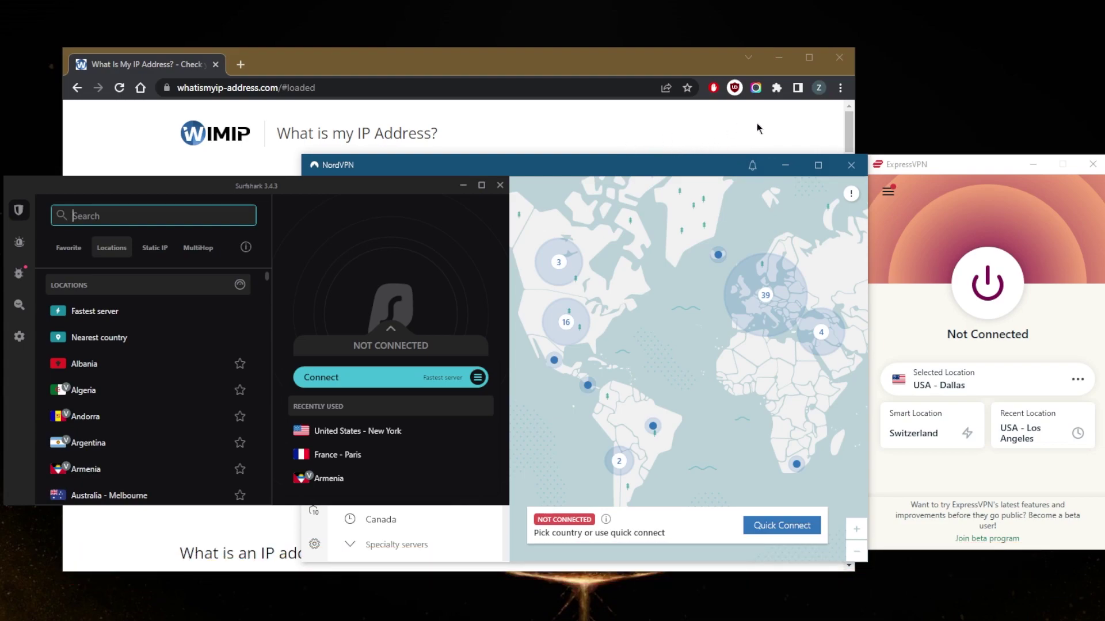
- Connect NordVPN to Italy from the Europe map, then return to the IP page
left_click(784, 150)
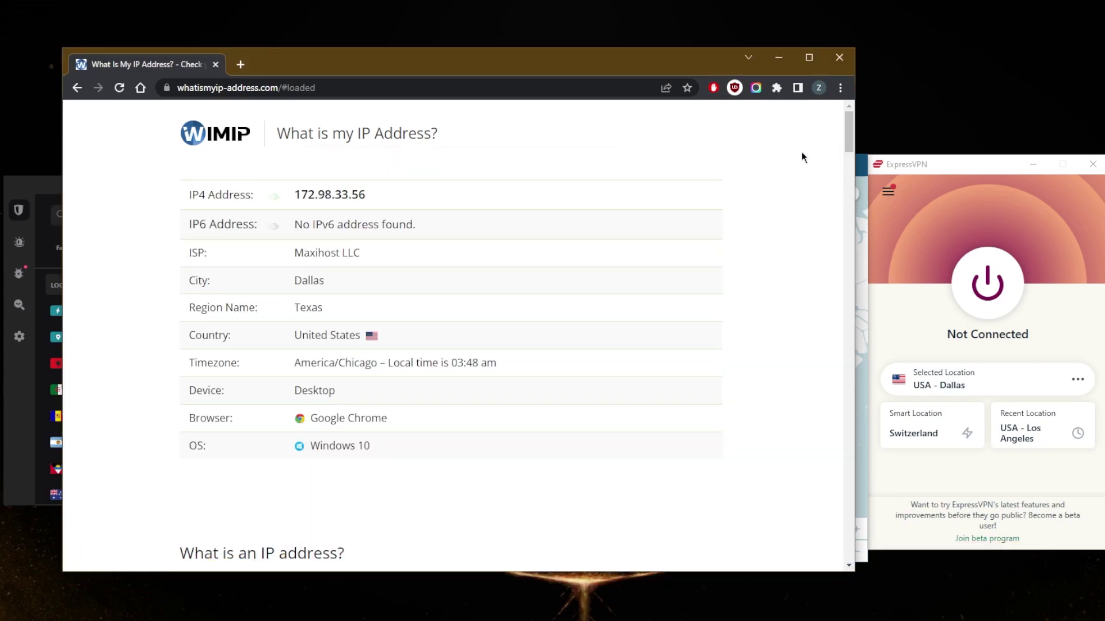
left_click(862, 284)
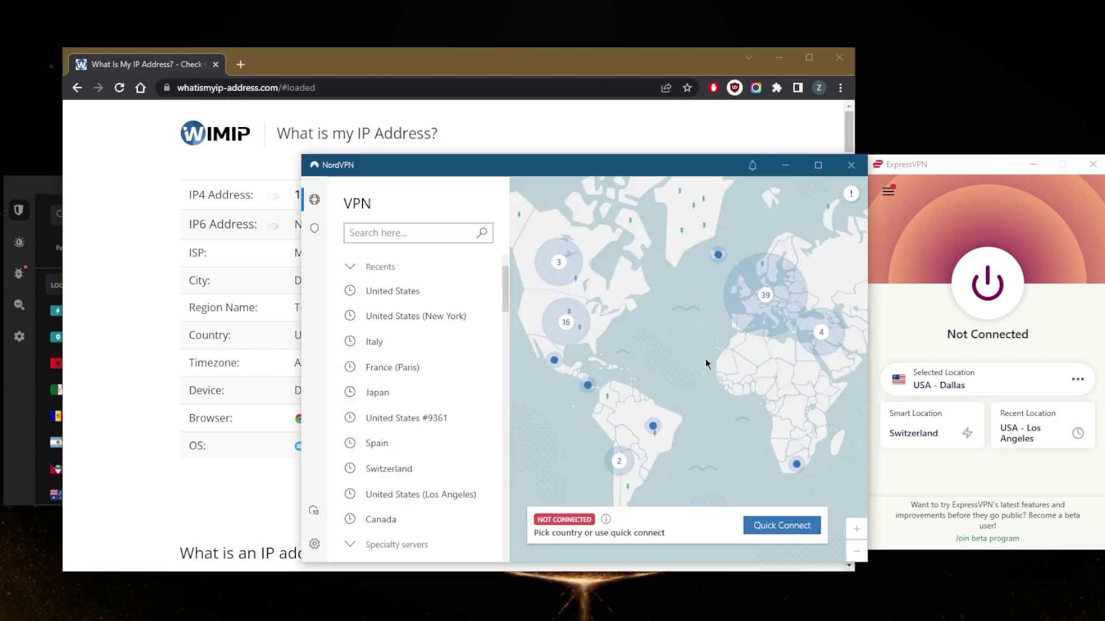
left_click(660, 299)
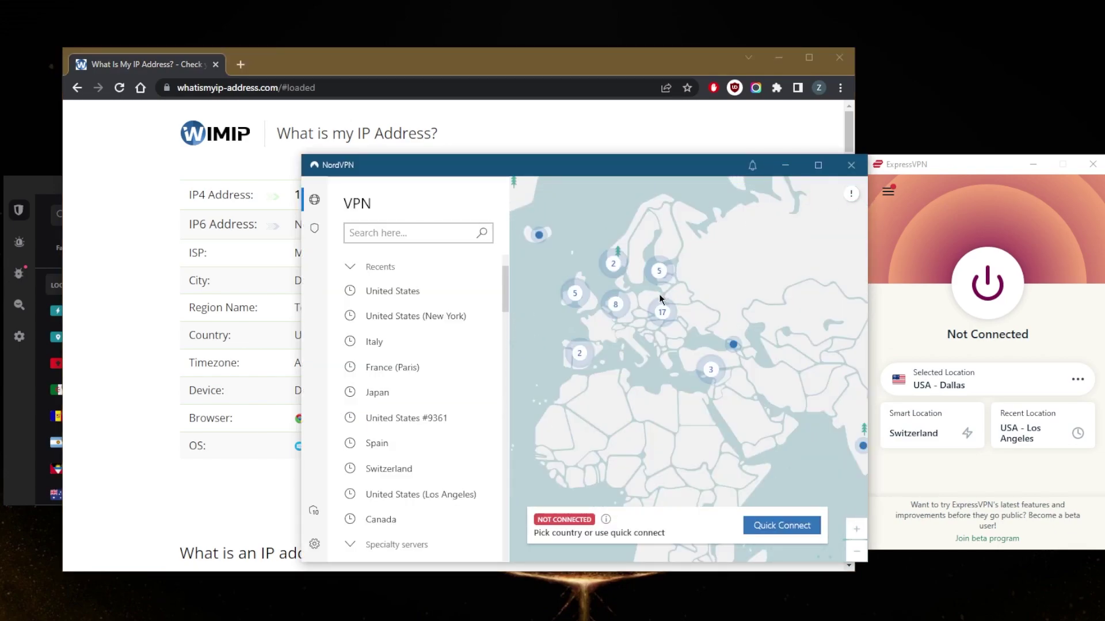
scroll(660, 299, "up", 2)
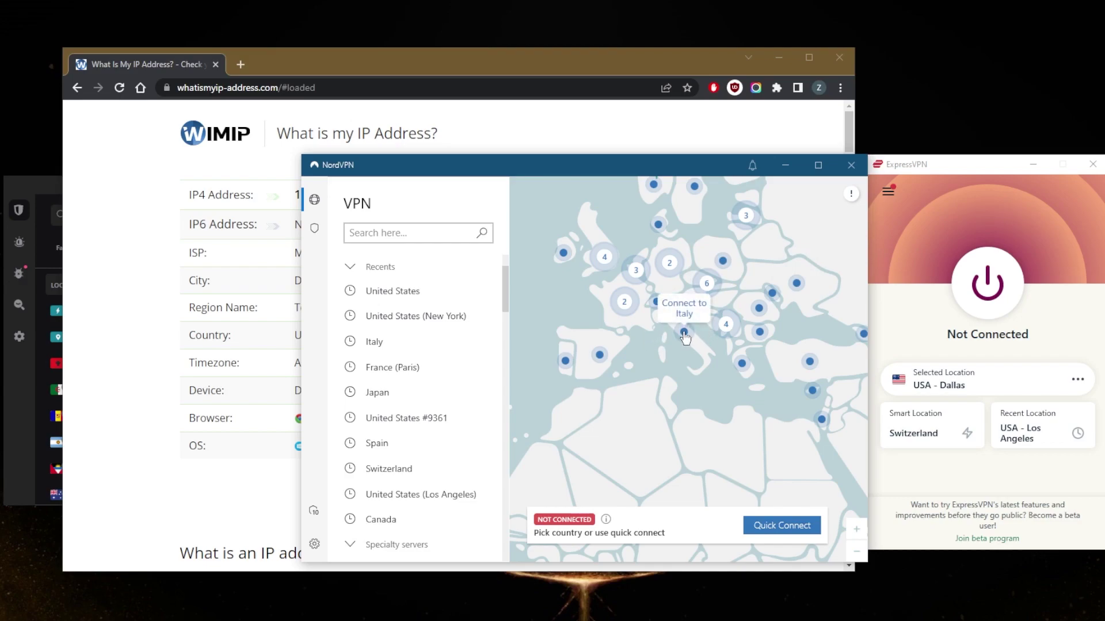
left_click(683, 333)
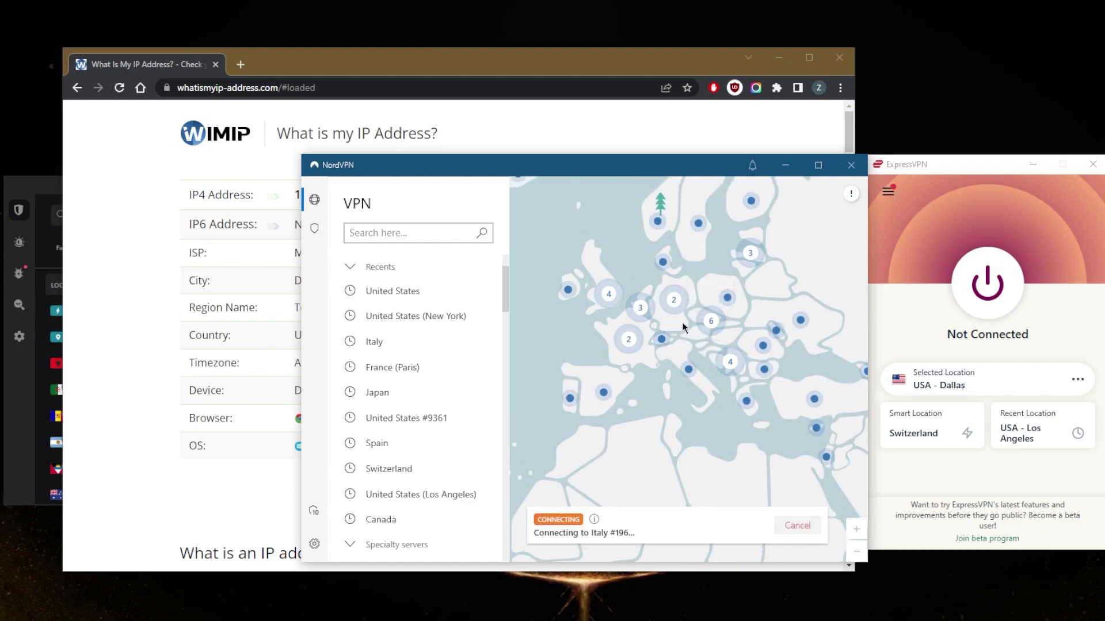
left_click(488, 129)
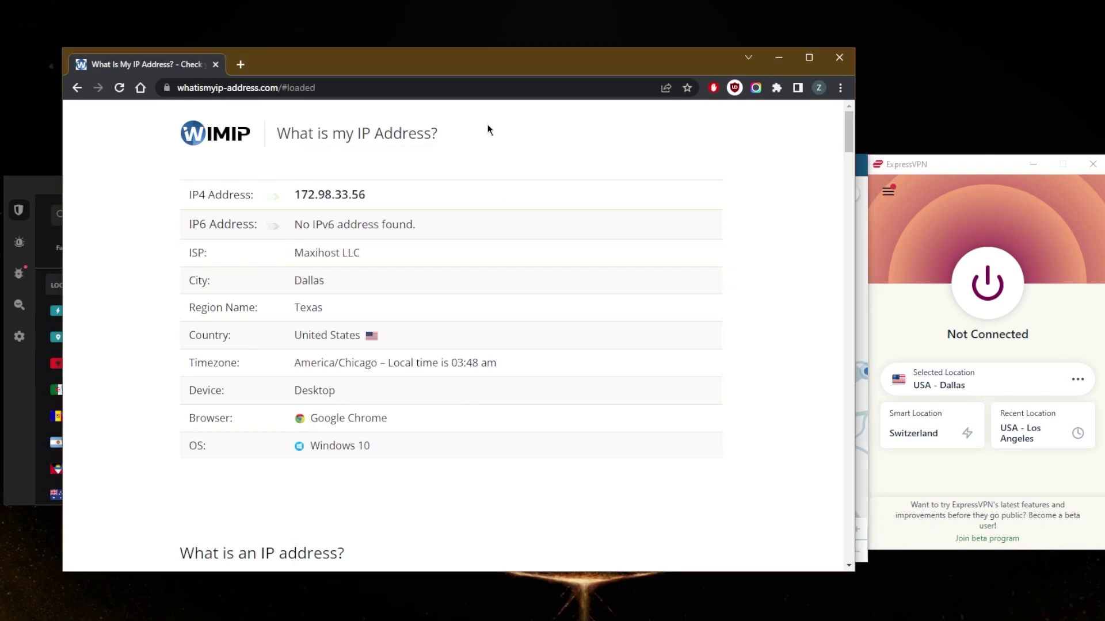
- Reload whatismyip-address.com so it reports a Milan, Lombardy IP address
left_click(120, 88)
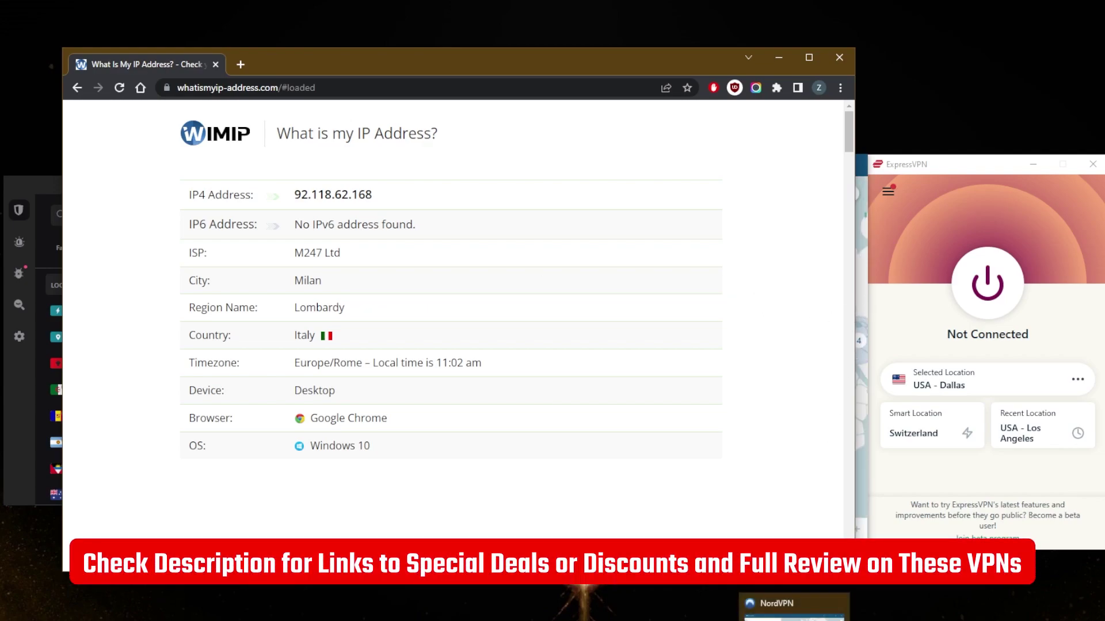
- Bring NordVPN to the front to confirm it is connected to Italy #196
left_click(794, 610)
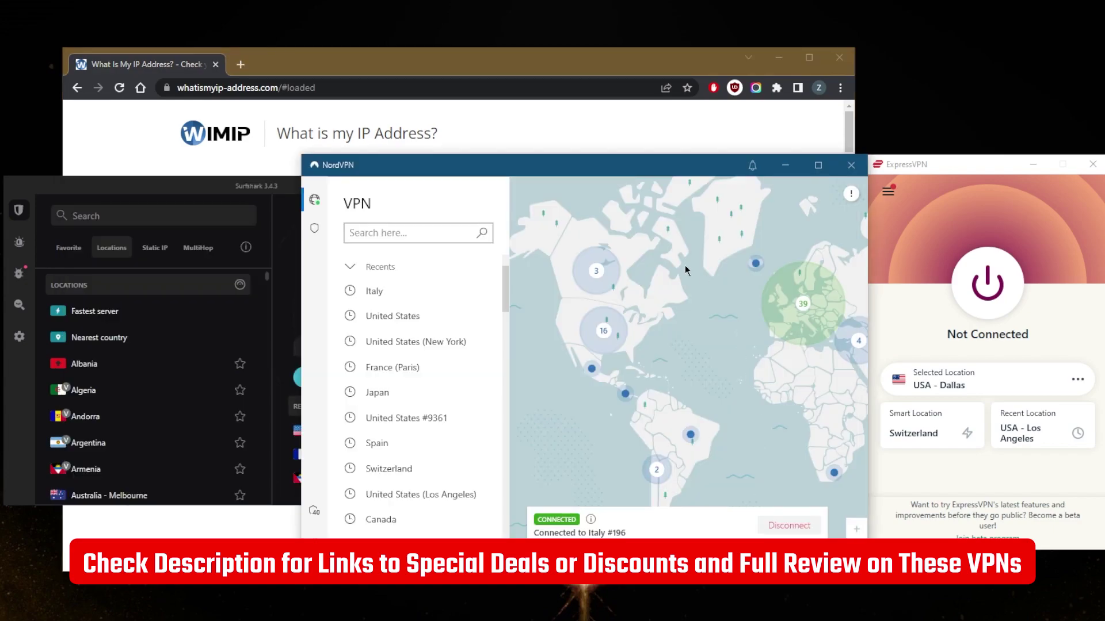